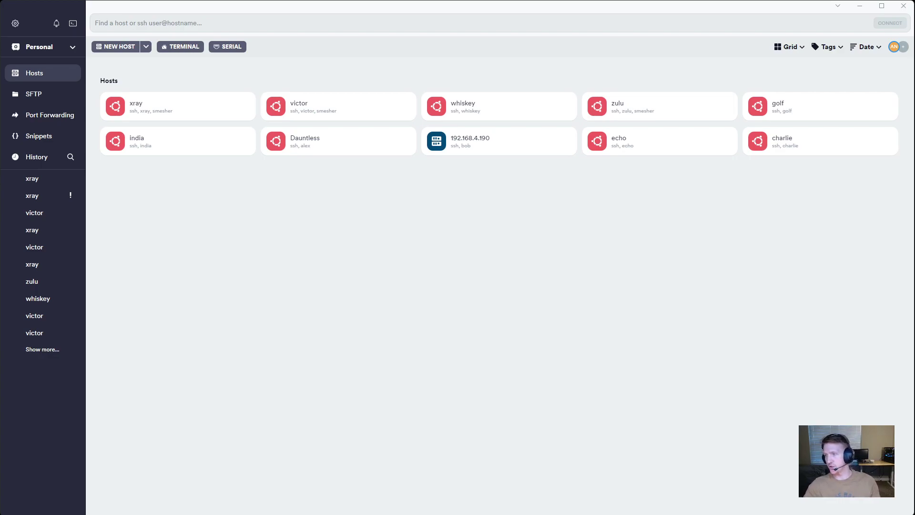
# Switch to the browser and look over the smesher-plot-speed repository's file list and README on GitHub.
pyautogui.hotkey('alt', 'Tab')
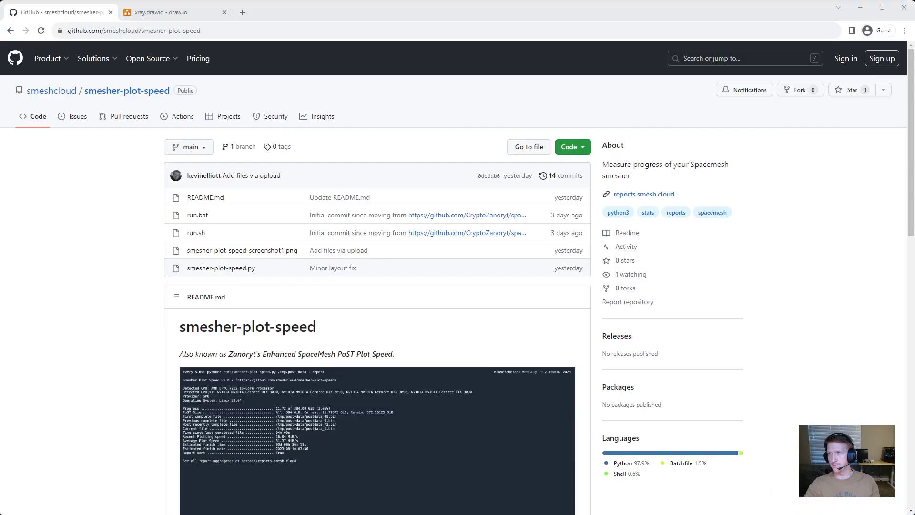
pyautogui.scroll(-1, 457, 277)
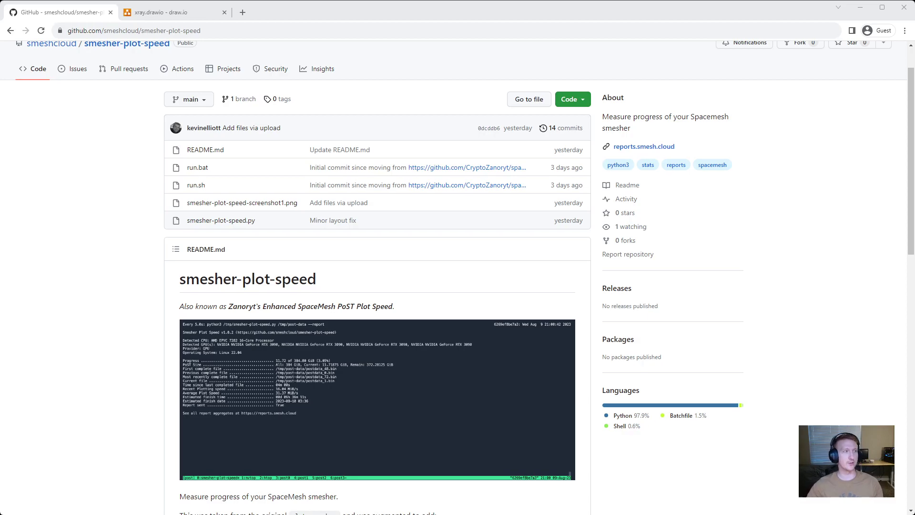
pyautogui.scroll(1, 174, 279)
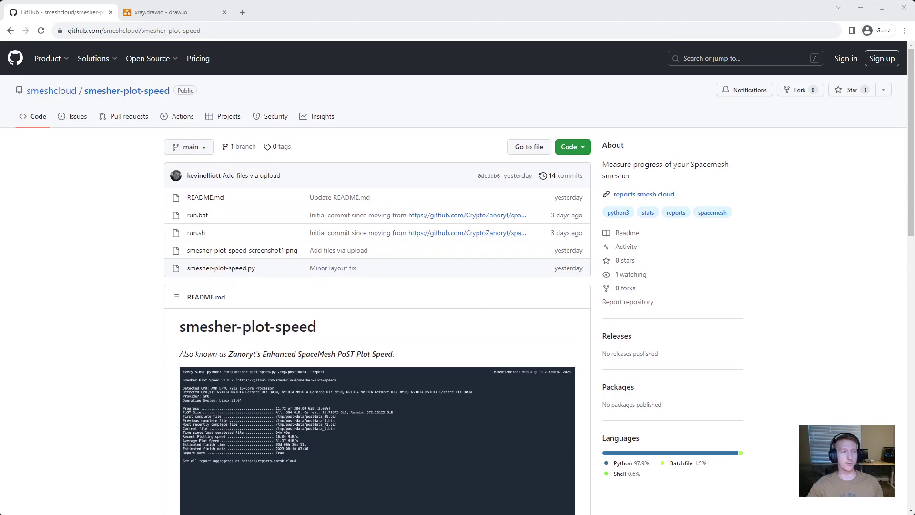
pyautogui.scroll(-5, 458, 278)
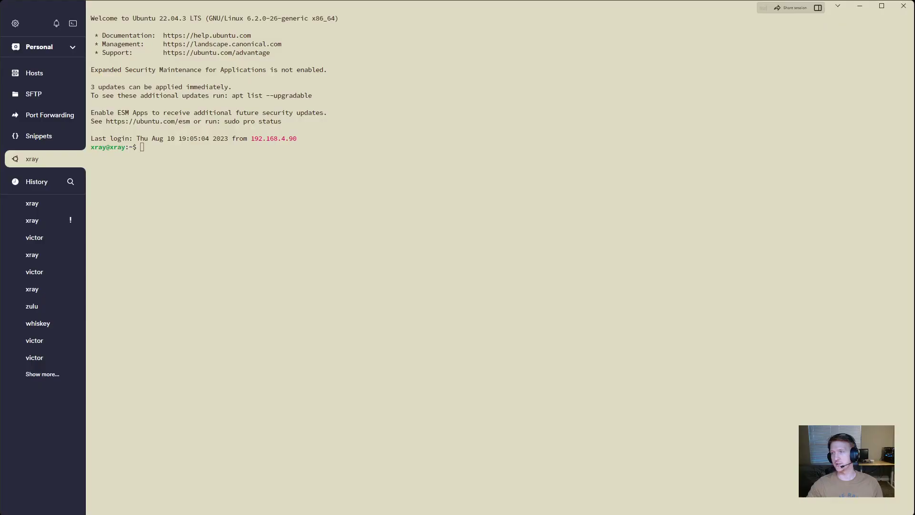
# In the xray SSH terminal, clear the screen and list the tmux sessions.
pyautogui.click(321, 208)
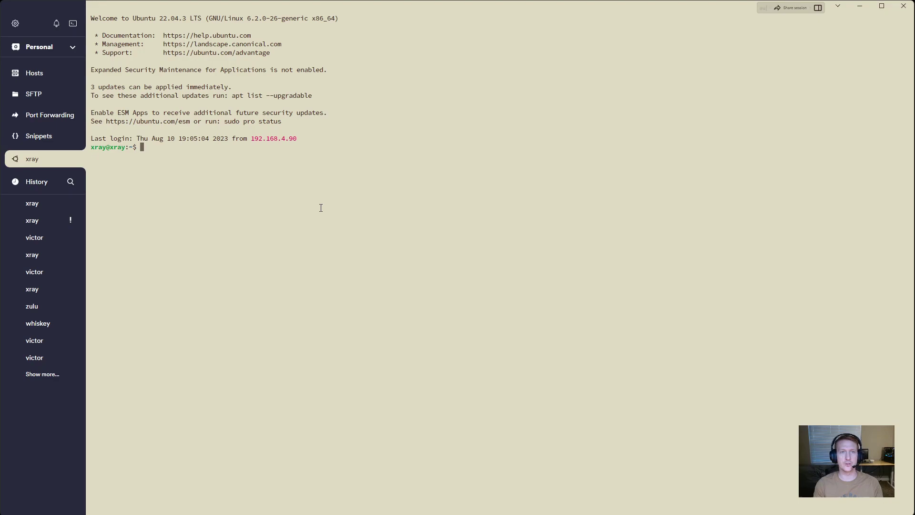
pyautogui.write('clear')
pyautogui.press('Return')
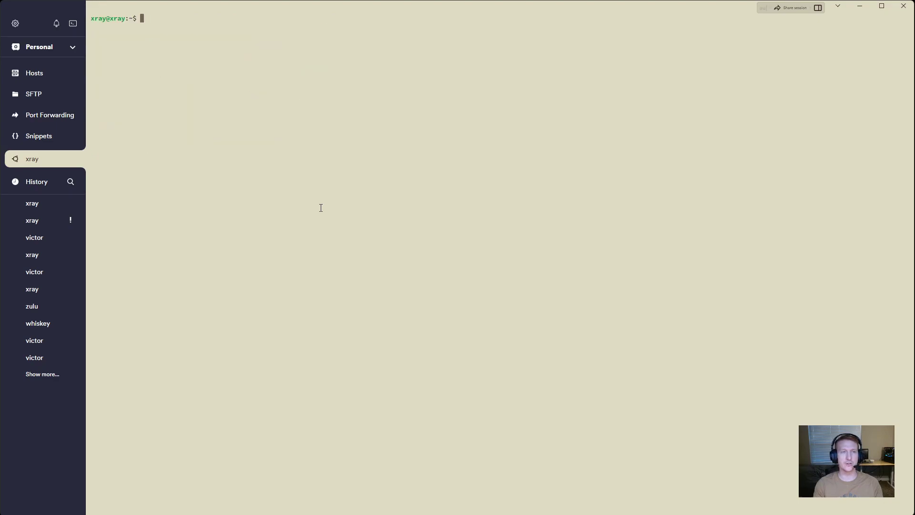
pyautogui.write('tmux ls')
pyautogui.press('Return')
# Attach to the tmux session smesh and highlight the GPU model in the GPU monitor pane.
pyautogui.write('t')
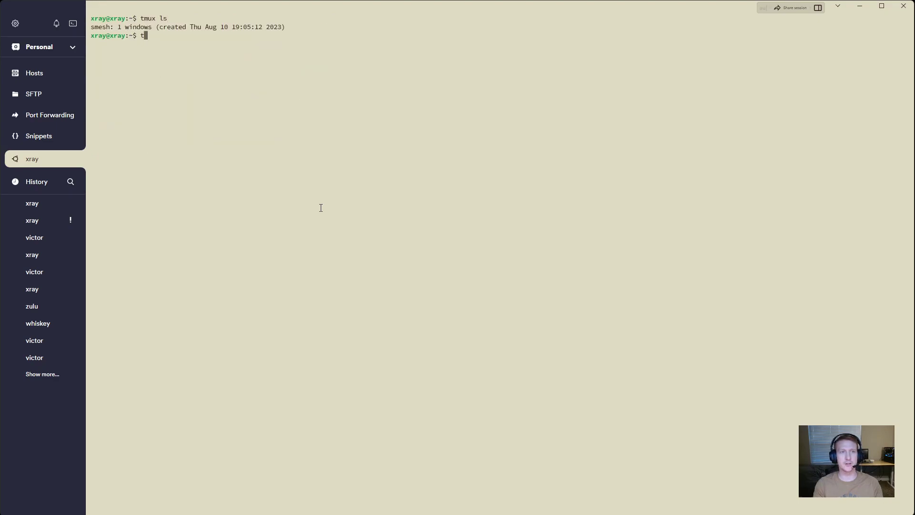
pyautogui.write('mux attach ')
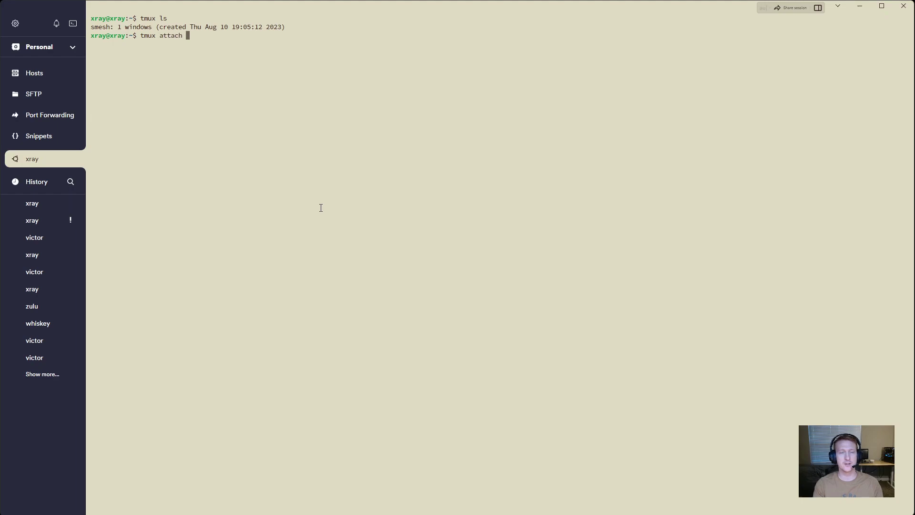
pyautogui.write('-t smesh')
pyautogui.press('Return')
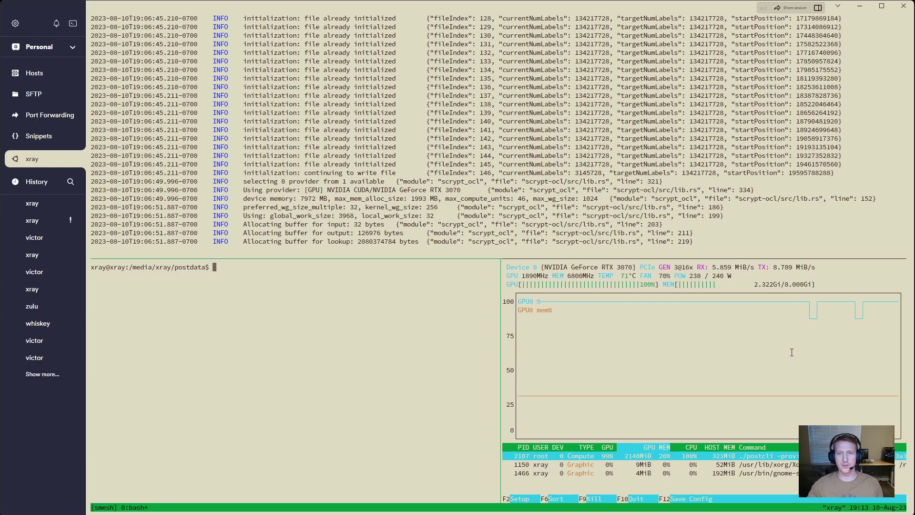
pyautogui.moveTo(602, 267); pyautogui.dragTo(634, 267)
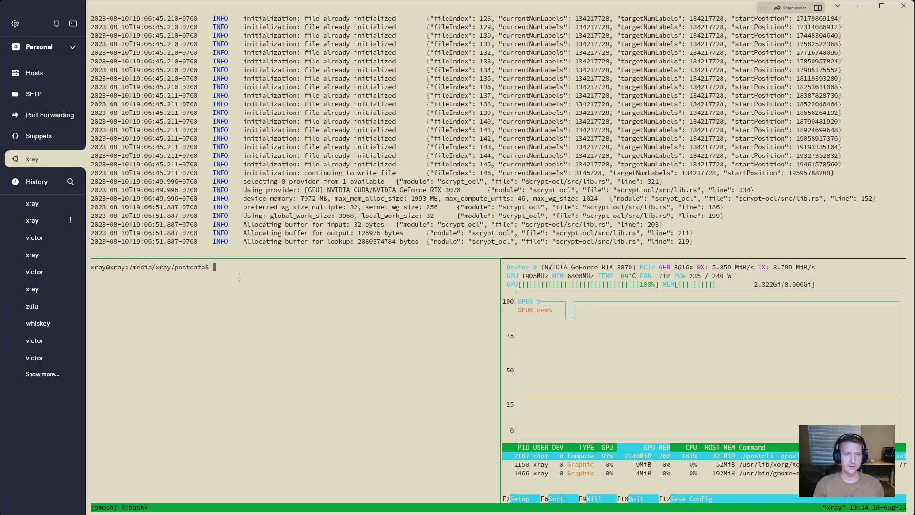
# Go to the home directory, install git with sudo apt, entering the sudo password, and clear the pane.
pyautogui.write('cd')
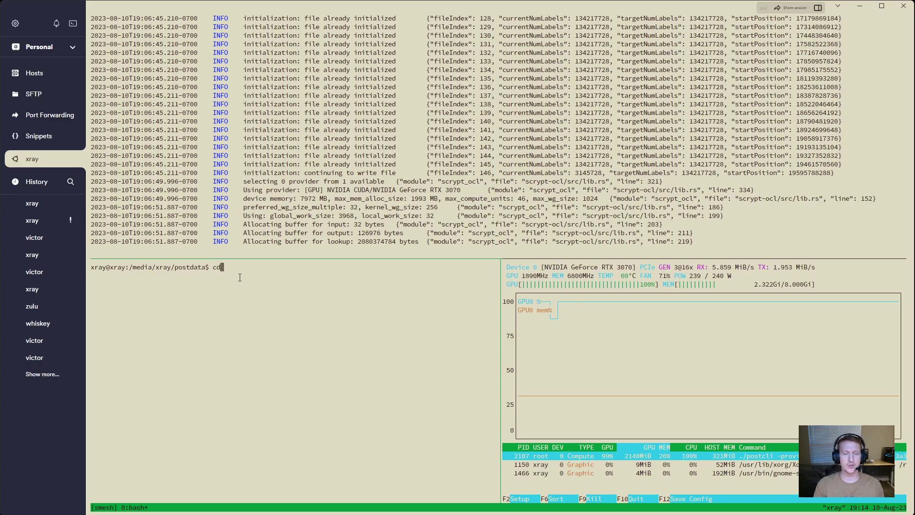
pyautogui.press('Return')
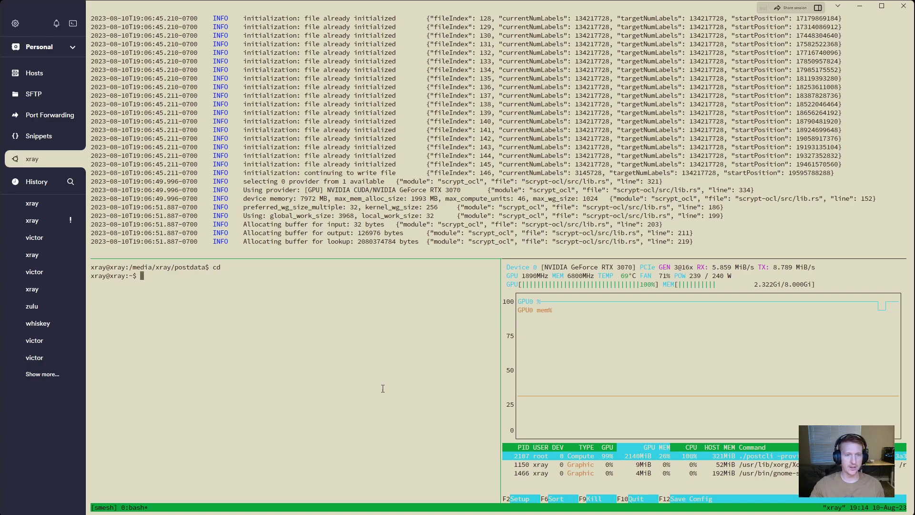
pyautogui.write('sudo ap')
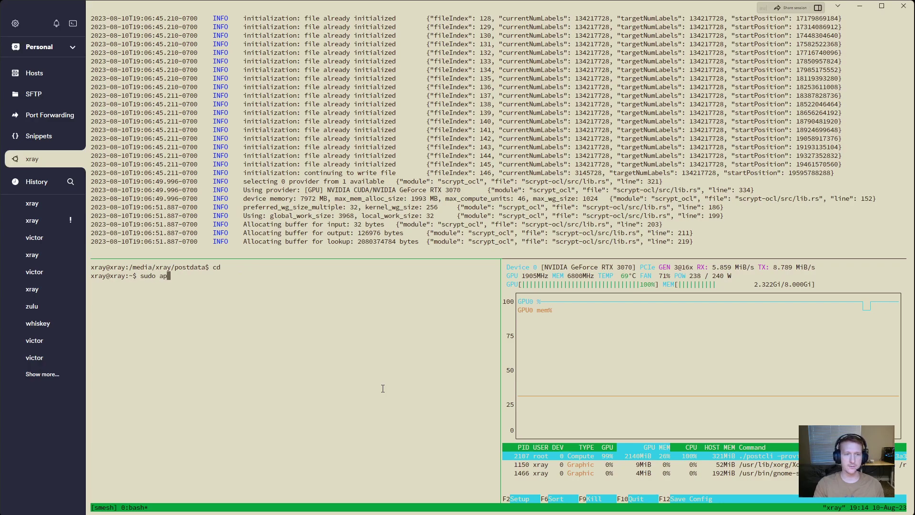
pyautogui.write('t install git')
pyautogui.press('Return')
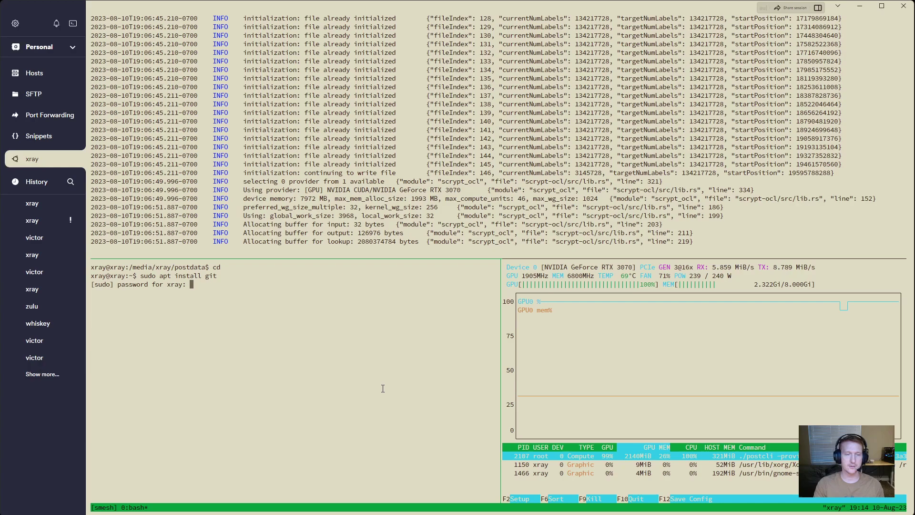
pyautogui.press('Return')
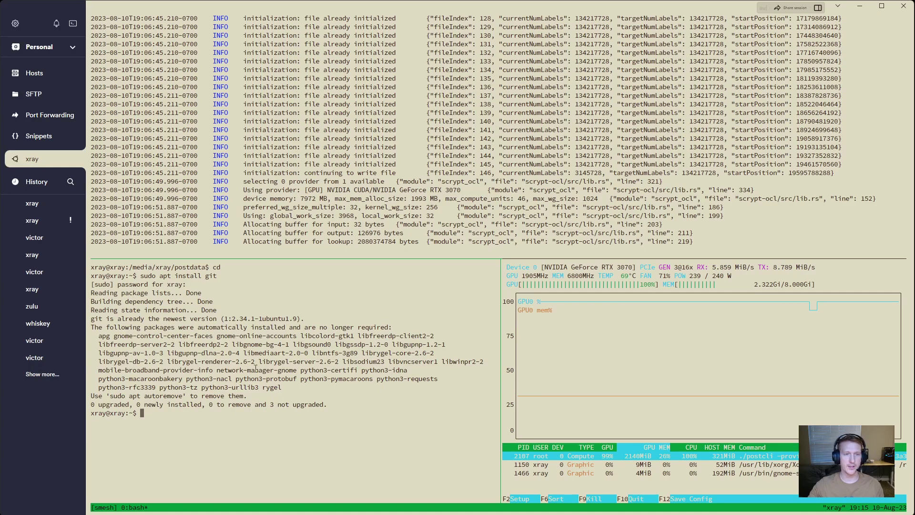
pyautogui.write('clear')
pyautogui.press('Return')
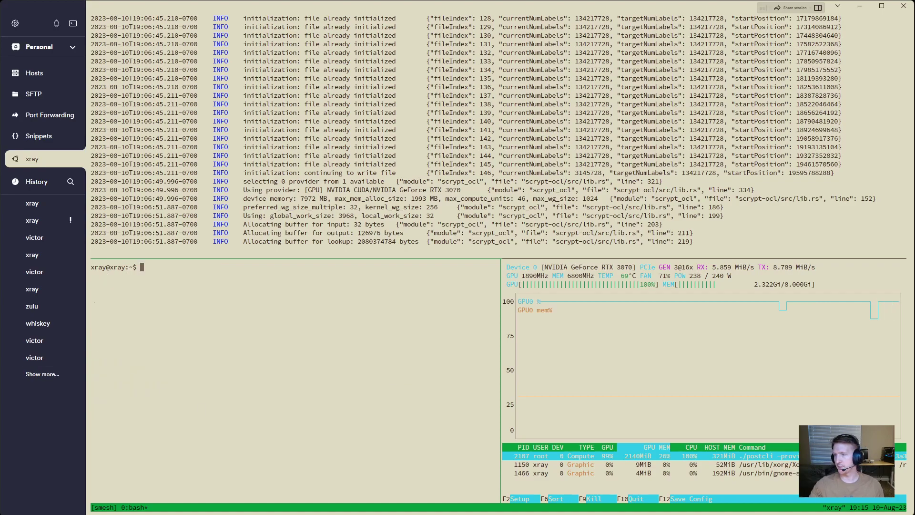
# Copy the git clone command from the README's Usage section in the browser and return to the terminal.
pyautogui.hotkey('alt', 'Tab')
pyautogui.scroll(-5, 376, 276)
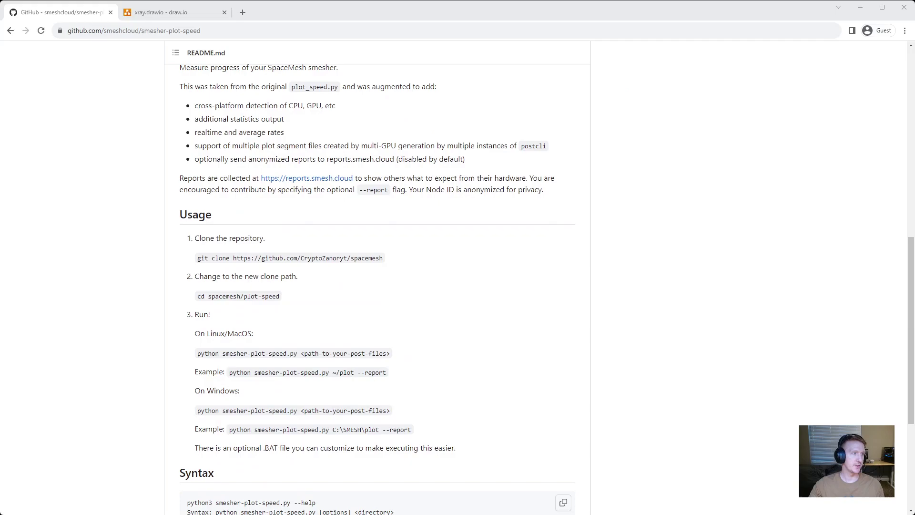
pyautogui.moveTo(197, 258); pyautogui.dragTo(383, 262)
pyautogui.hotkey('ctrl', 'c')
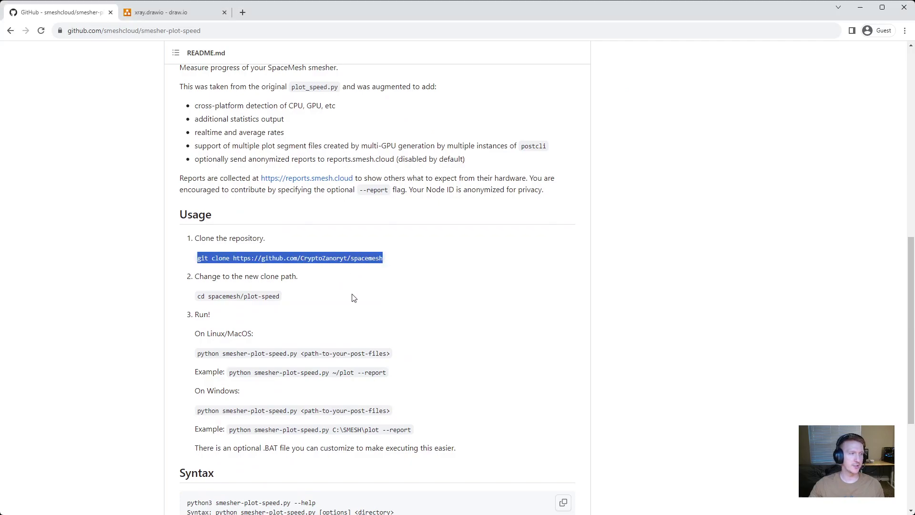
pyautogui.scroll(-4, 353, 298)
pyautogui.scroll(7, 281, 329)
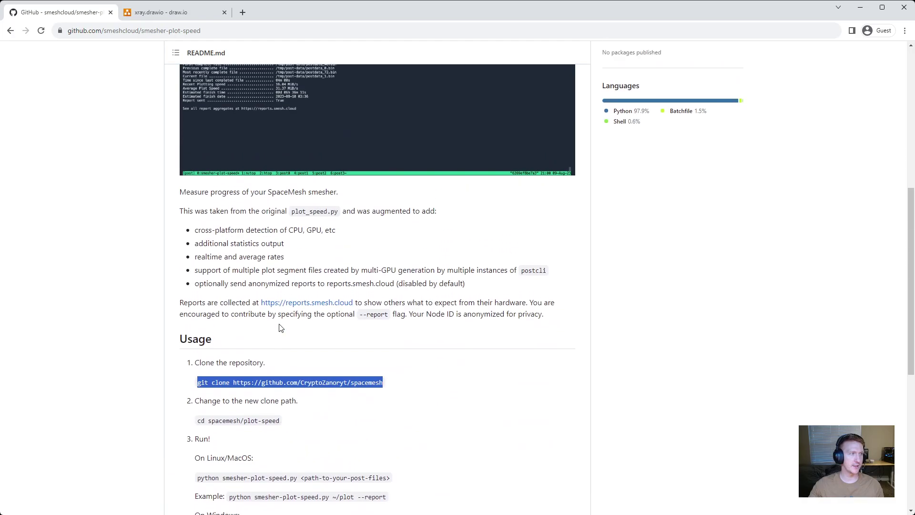
pyautogui.scroll(7, 238, 297)
pyautogui.scroll(-4, 231, 286)
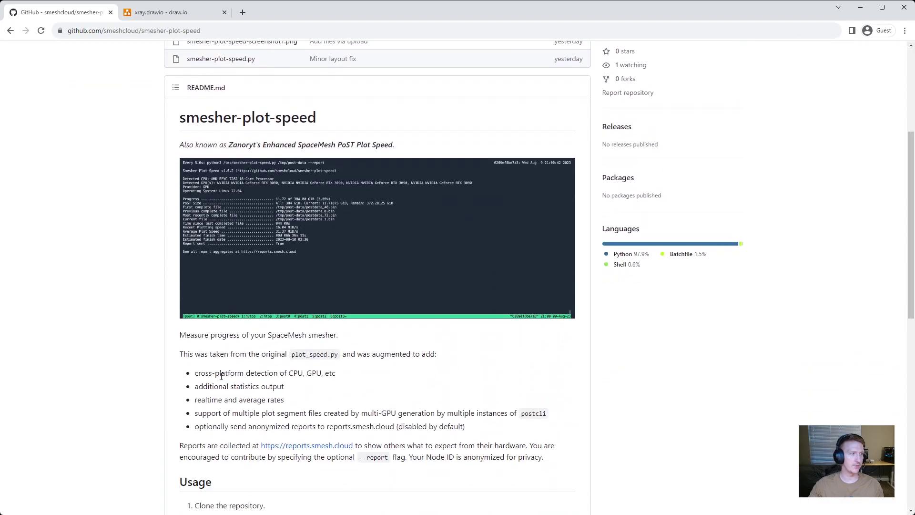
pyautogui.scroll(-3, 210, 374)
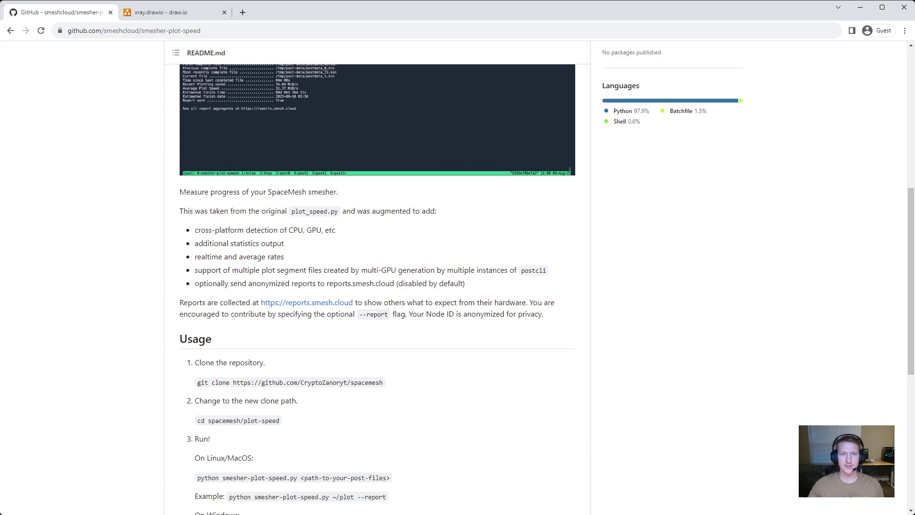
pyautogui.hotkey('alt', 'Tab')
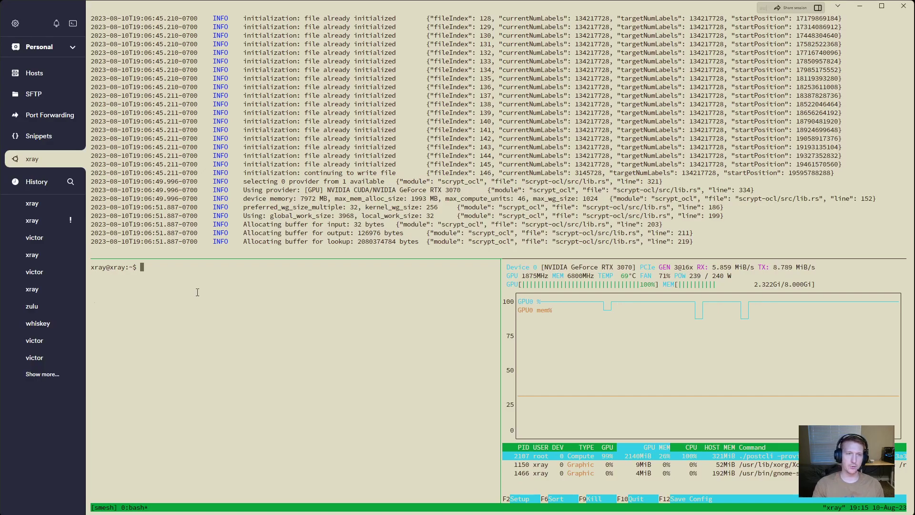
pyautogui.write('git cl')
pyautogui.press('BackSpace')
pyautogui.press('BackSpace')
pyautogui.press('BackSpace')
pyautogui.press('BackSpace')
pyautogui.press('BackSpace')
pyautogui.press('BackSpace')
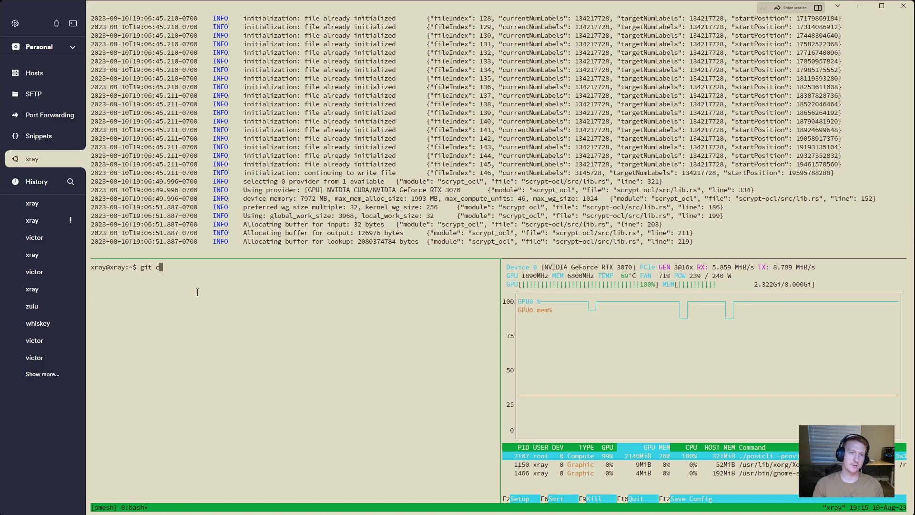
pyautogui.hotkey('ctrl', 'shift', 'v')
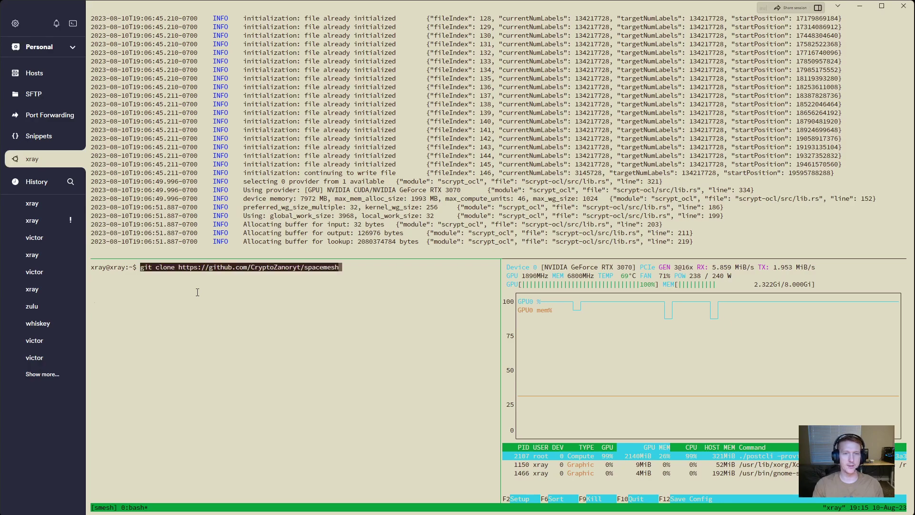
pyautogui.press('Return')
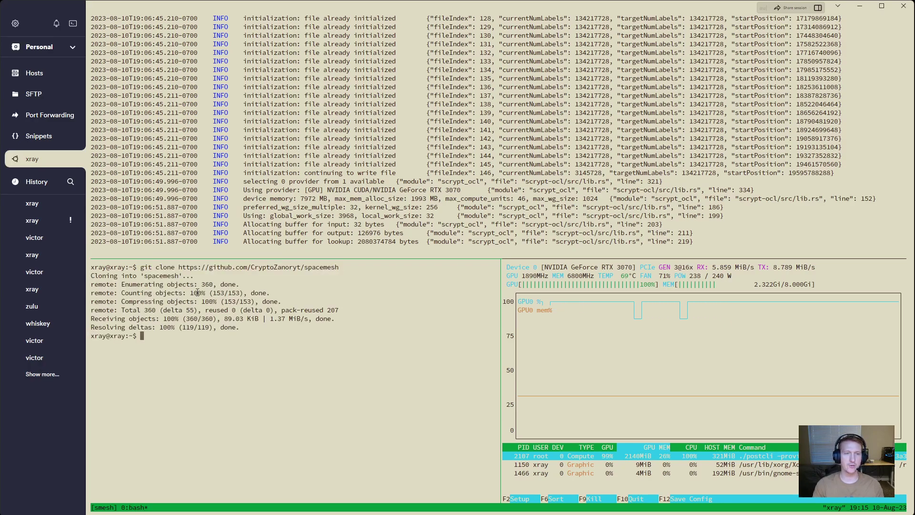
pyautogui.write('ls')
pyautogui.press('Return')
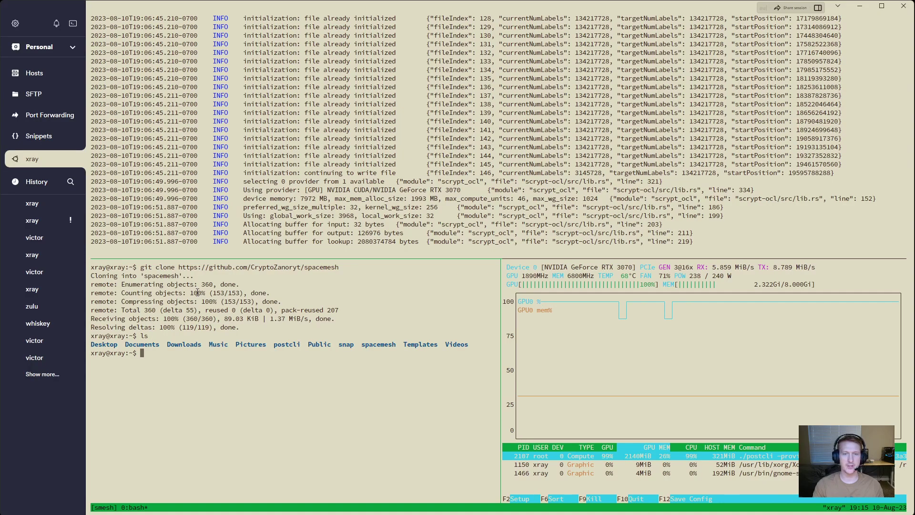
# Change into the spacemesh folder, list its contents, and change into its plot-speed subfolder.
pyautogui.write('cd spacemesh/')
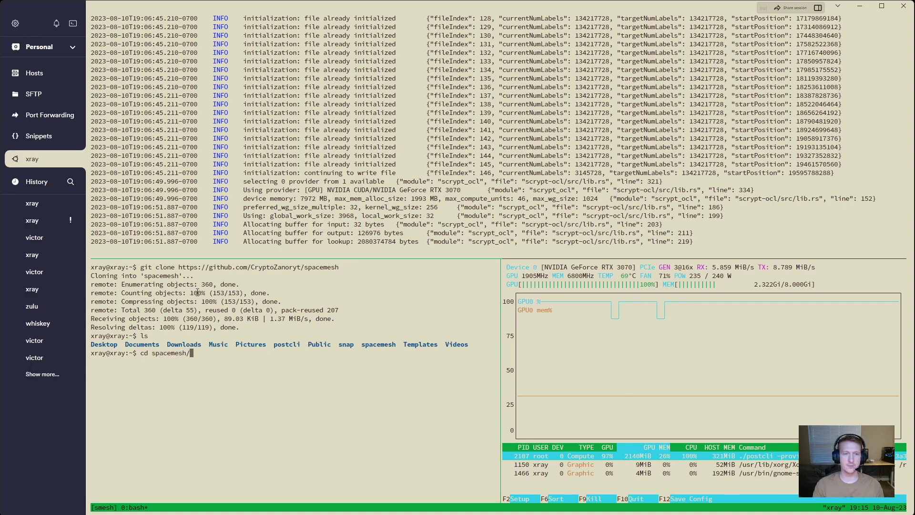
pyautogui.press('Return')
pyautogui.write('ls')
pyautogui.press('Return')
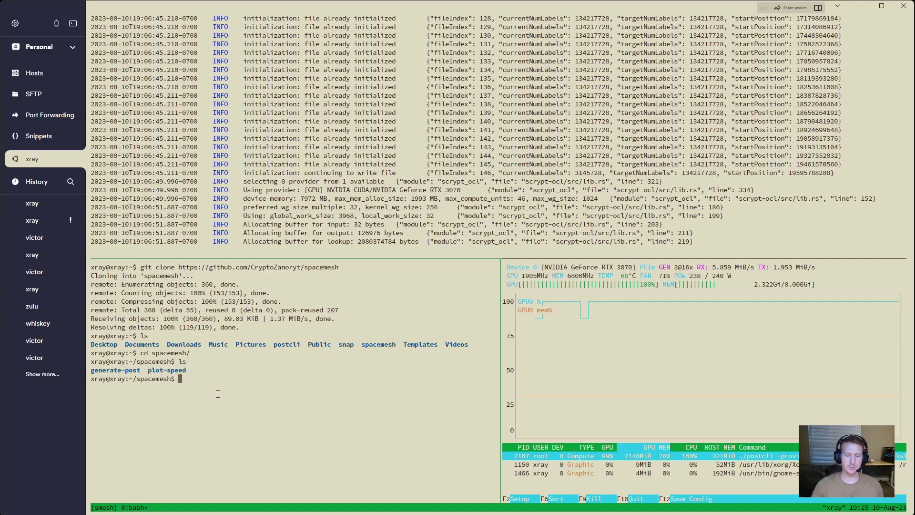
pyautogui.write('cd plo')
pyautogui.press('Tab')
pyautogui.press('Return')
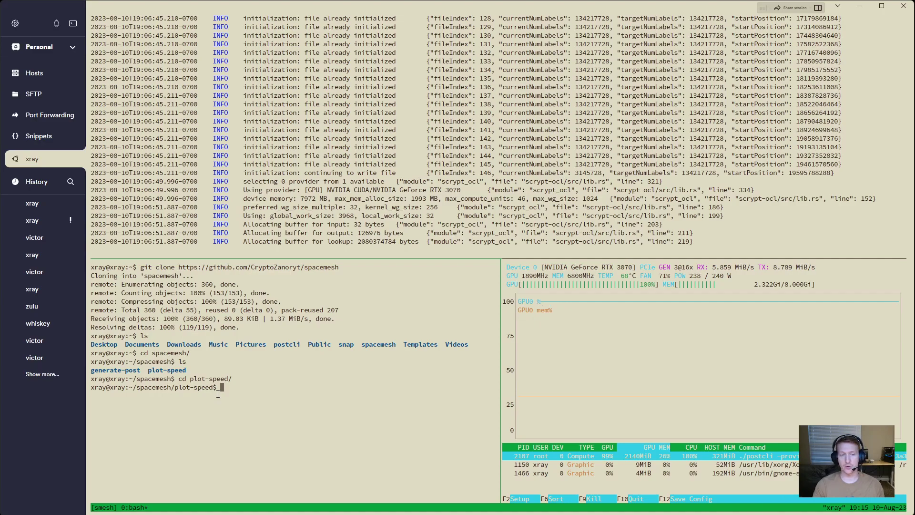
# Enter python3 smesher-plot-speed.py /media/xray/postdata/ --report at the prompt without running it.
pyautogui.write('python3')
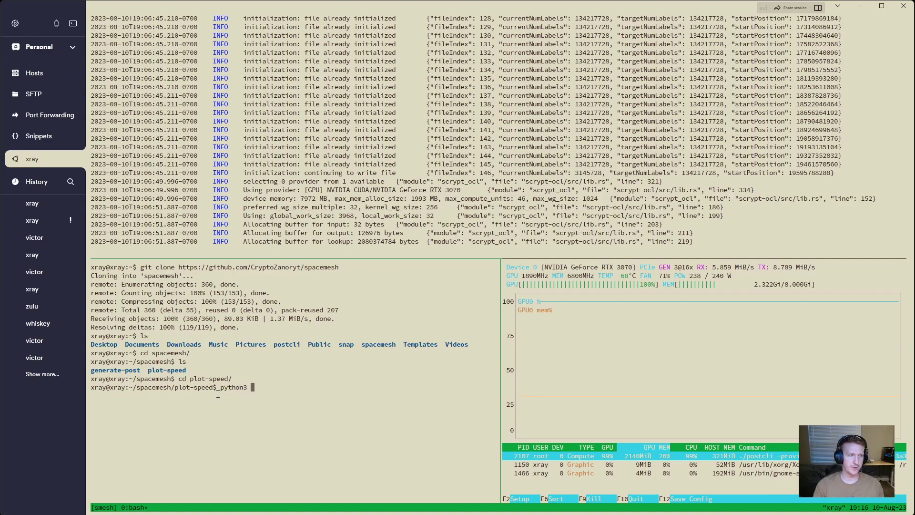
pyautogui.write(' sme')
pyautogui.press('Tab')
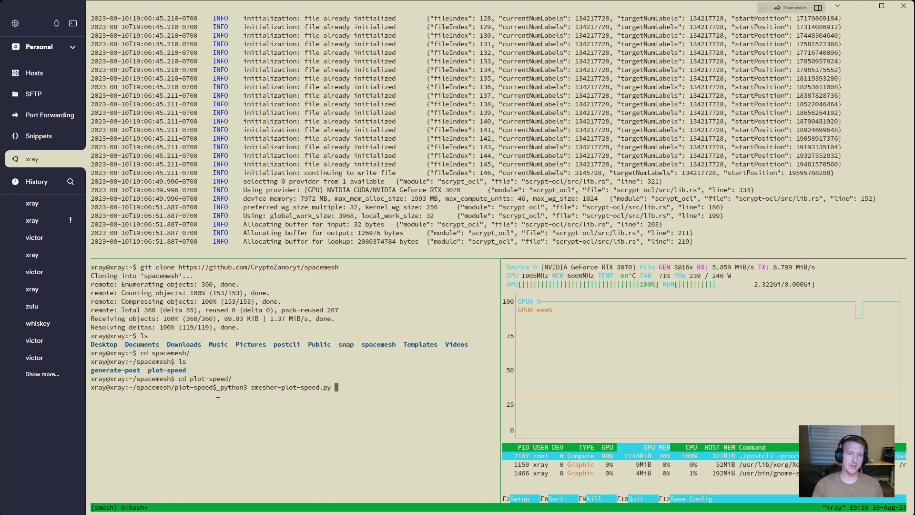
pyautogui.write('/media/xray/postdata/')
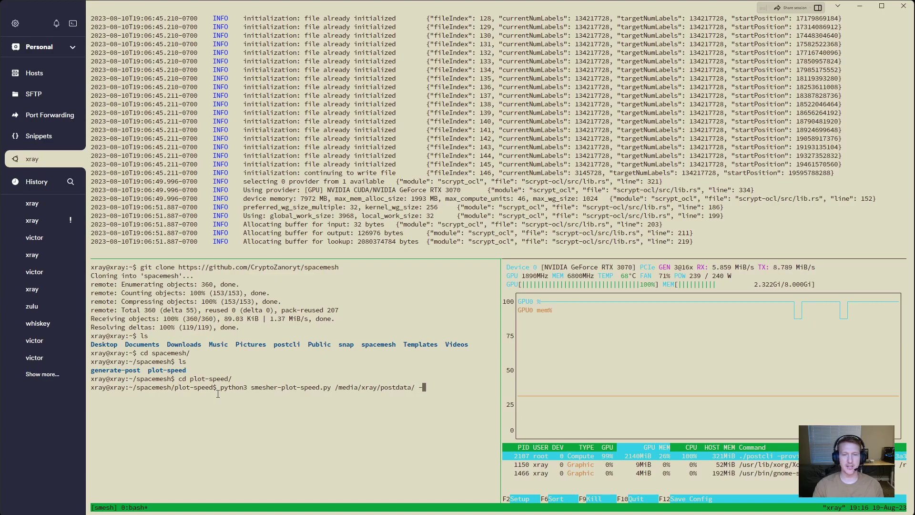
pyautogui.write(' --report')
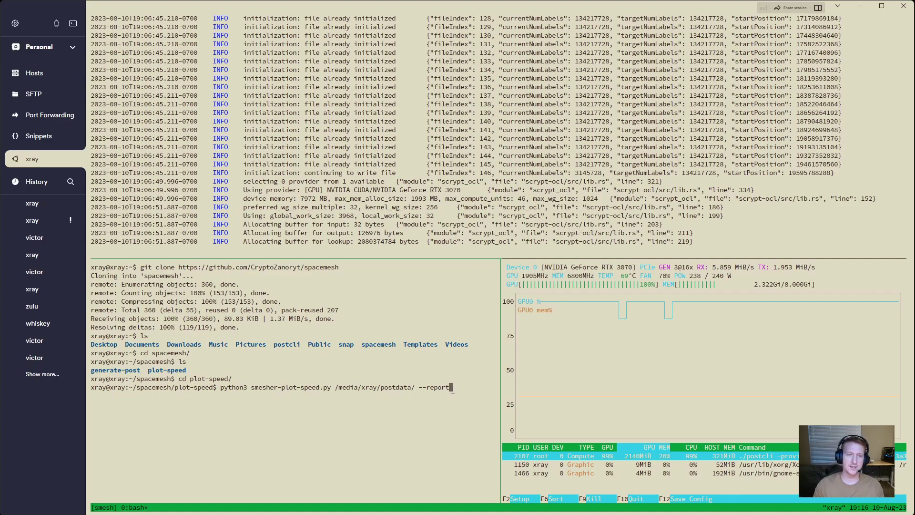
# Prefix the pending smesher-plot-speed.py command with sudo and run it on /media/xray/postdata/ with the --report option.
pyautogui.press('Left')
pyautogui.press('Left')
pyautogui.press('Left')
pyautogui.press('Left')
pyautogui.press('Left')
pyautogui.press('Left')
pyautogui.press('Left')
pyautogui.press('Left')
pyautogui.press('Left')
pyautogui.press('Left')
pyautogui.press('Left')
pyautogui.press('Left')
pyautogui.press('Left')
pyautogui.press('Left')
pyautogui.press('Left')
pyautogui.press('Left')
pyautogui.press('Left')
pyautogui.press('Left')
pyautogui.press('Left')
pyautogui.press('Left')
pyautogui.press('Left')
pyautogui.press('Left')
pyautogui.press('Left')
pyautogui.press('Left')
pyautogui.press('Left')
pyautogui.press('Left')
pyautogui.press('Left')
pyautogui.press('Left')
pyautogui.press('Left')
pyautogui.press('Left')
pyautogui.press('Left')
pyautogui.press('Left')
pyautogui.press('Left')
pyautogui.press('Left')
pyautogui.press('Left')
pyautogui.press('Left')
pyautogui.press('Left')
pyautogui.press('Left')
pyautogui.press('Left')
pyautogui.press('Left')
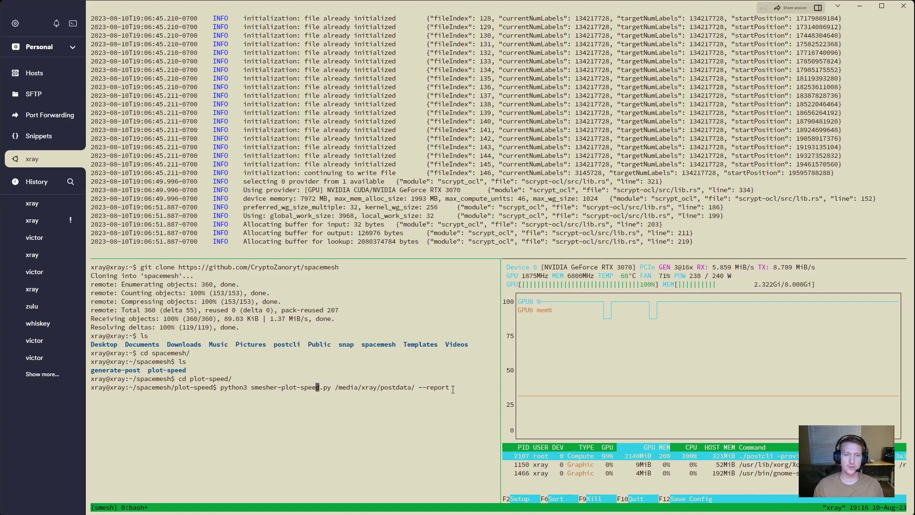
pyautogui.write('sudo')
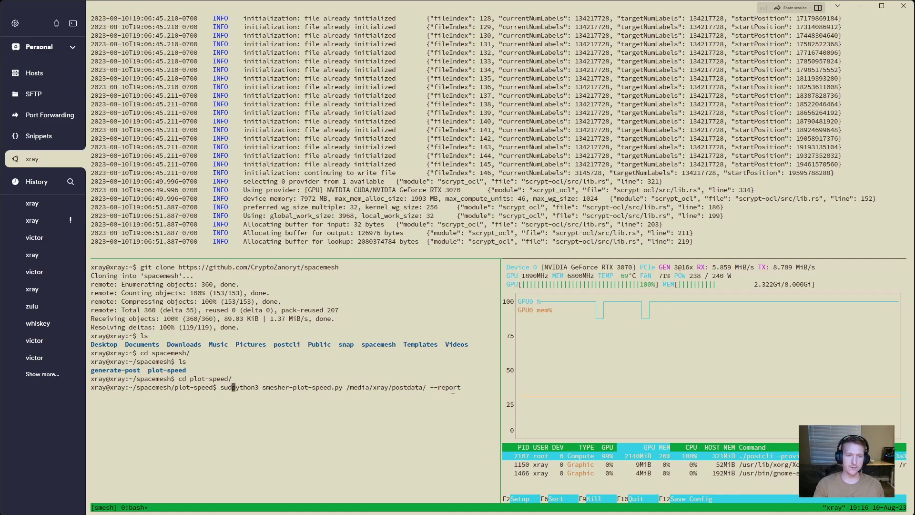
pyautogui.press('Return')
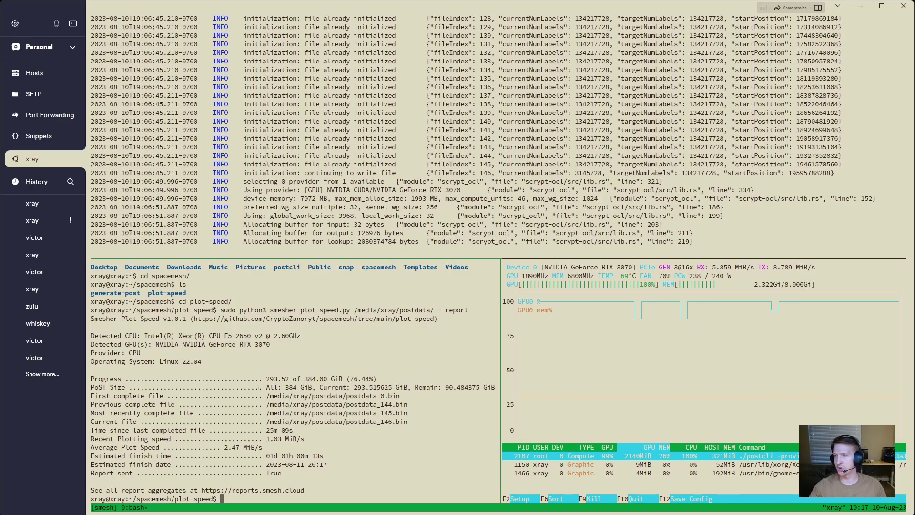
# Switch to the browser, open the reports.smesh.cloud link from the README, and reload the reports page.
pyautogui.hotkey('alt', 'Tab')
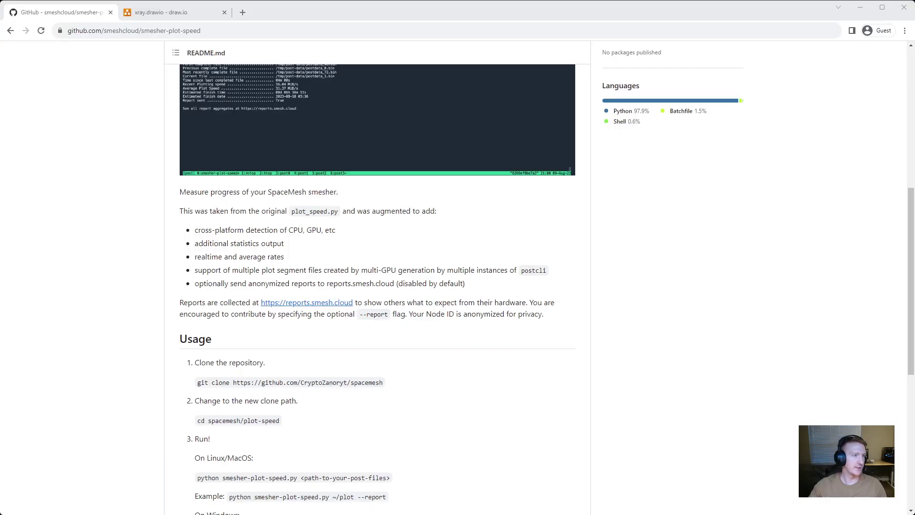
pyautogui.click(317, 303)
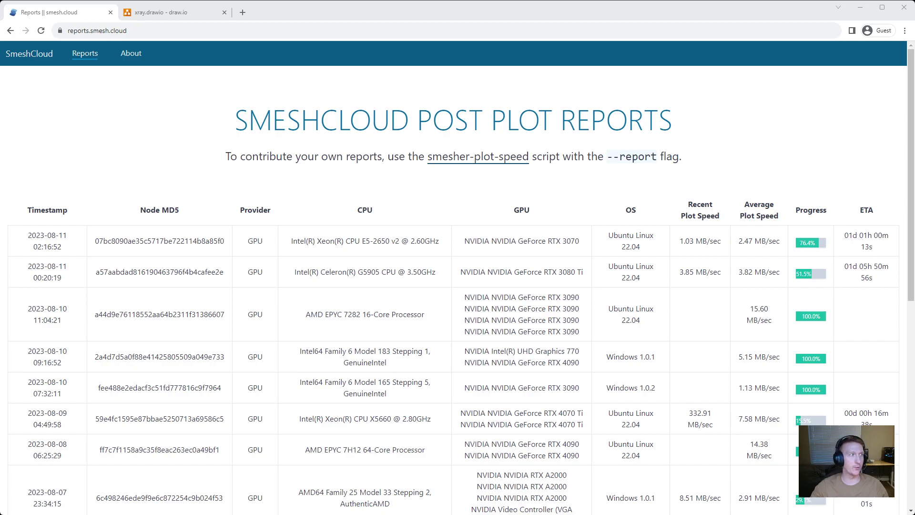
pyautogui.click(41, 30)
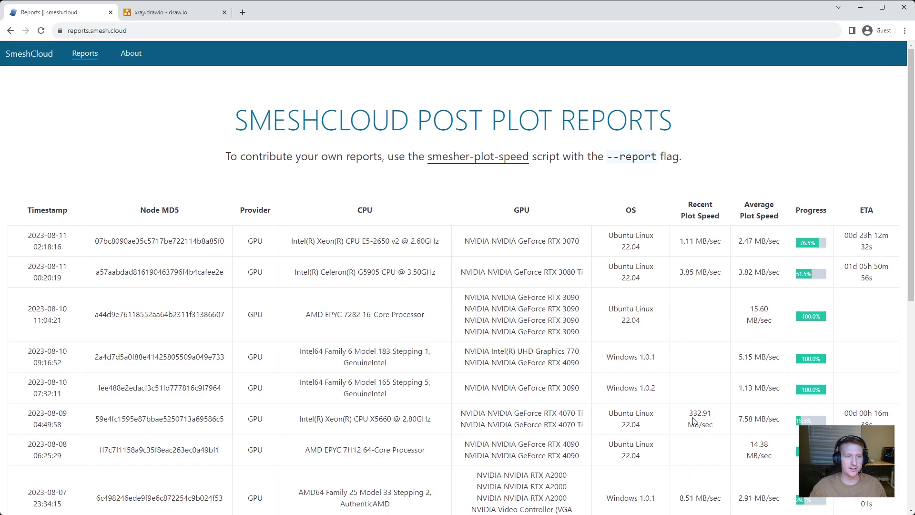
# Examine the plot reports table, comparing GPUs and the recent and average plot speeds across the listed nodes.
pyautogui.moveTo(691, 414); pyautogui.dragTo(712, 413)
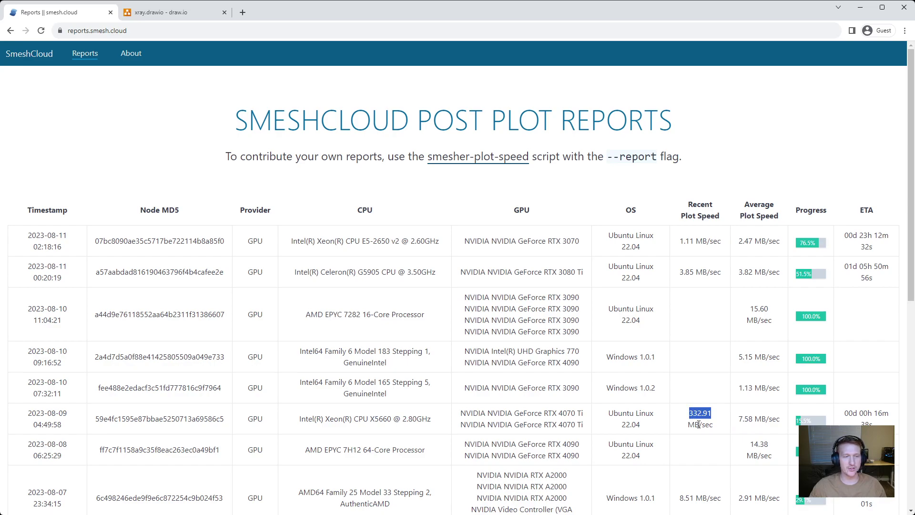
pyautogui.scroll(-2, 721, 431)
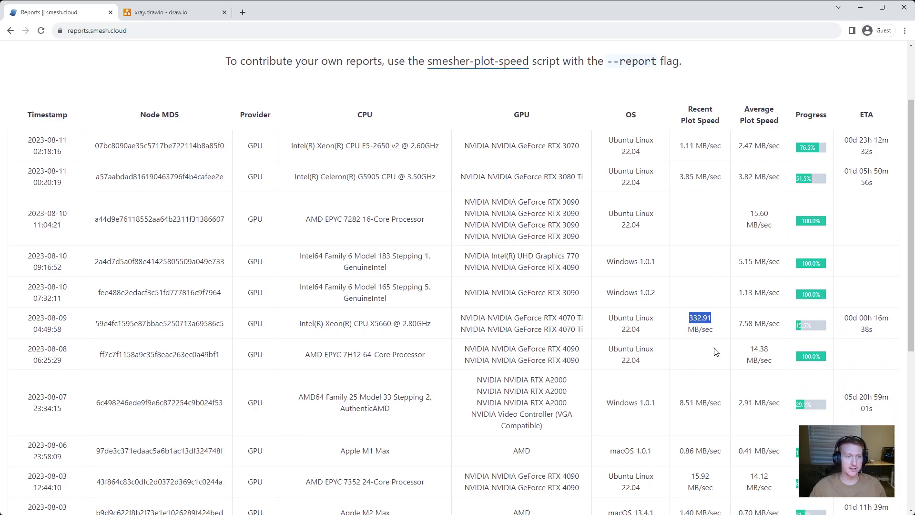
pyautogui.scroll(-1, 713, 347)
pyautogui.scroll(-3, 713, 347)
pyautogui.scroll(6, 713, 344)
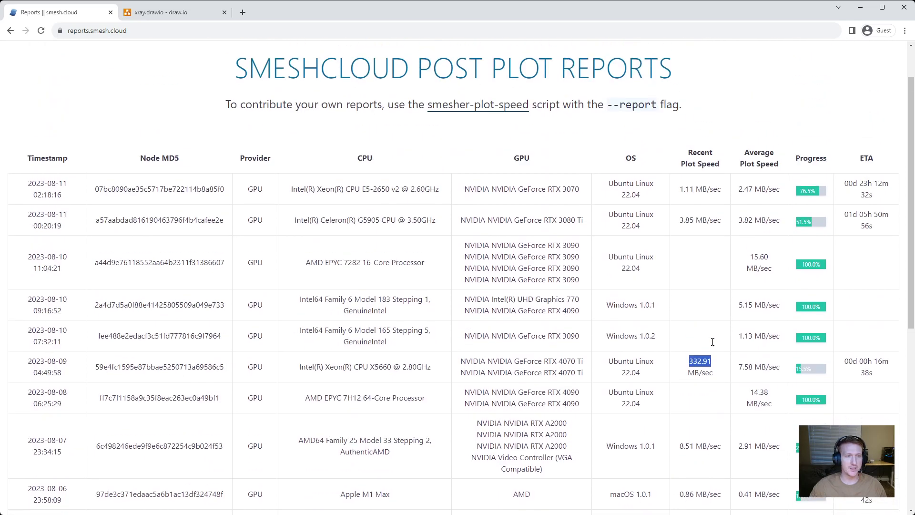
pyautogui.scroll(-8, 713, 345)
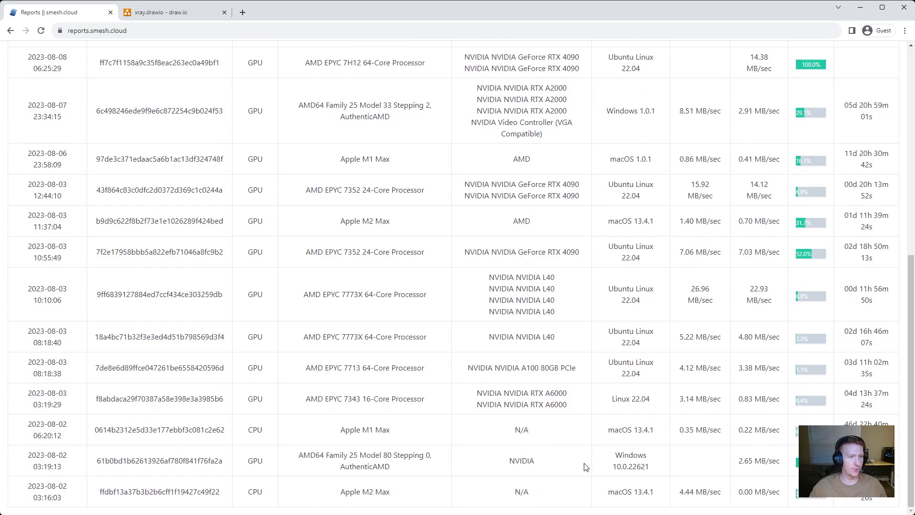
pyautogui.moveTo(539, 464); pyautogui.dragTo(507, 464)
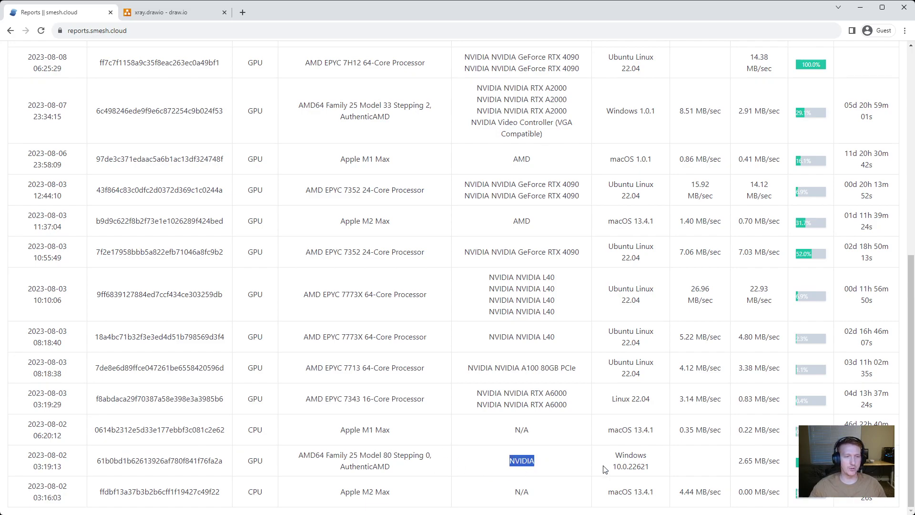
pyautogui.moveTo(739, 460); pyautogui.dragTo(752, 461)
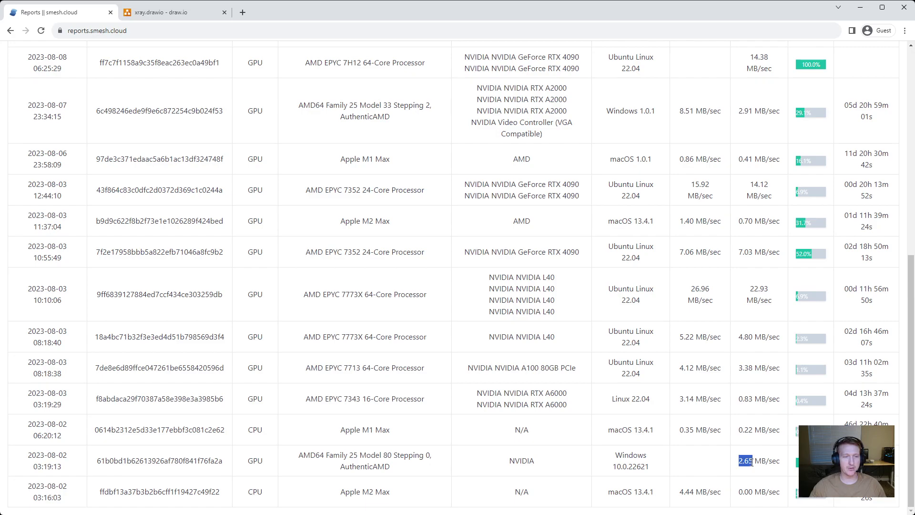
pyautogui.scroll(6, 775, 453)
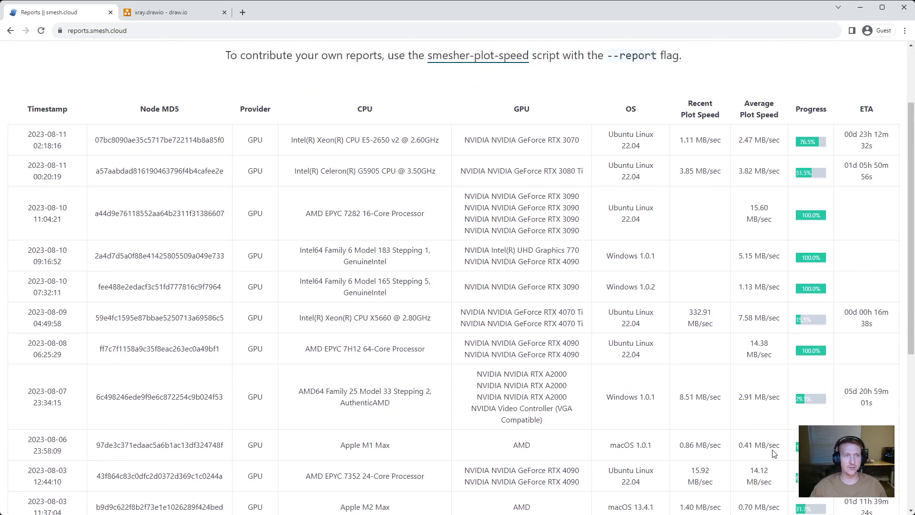
pyautogui.scroll(-6, 774, 453)
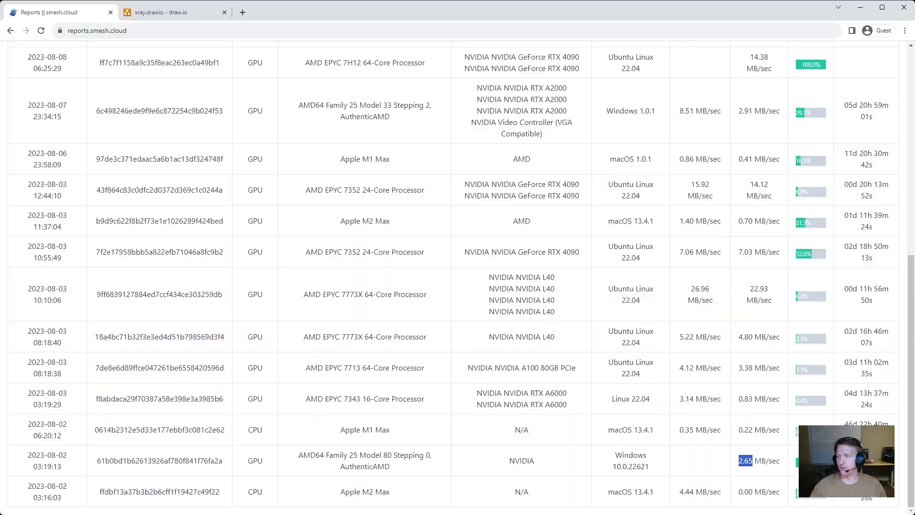
# Return to the xray terminal and examine the estimated finish time in the latest plot-speed output.
pyautogui.hotkey('alt', 'Tab')
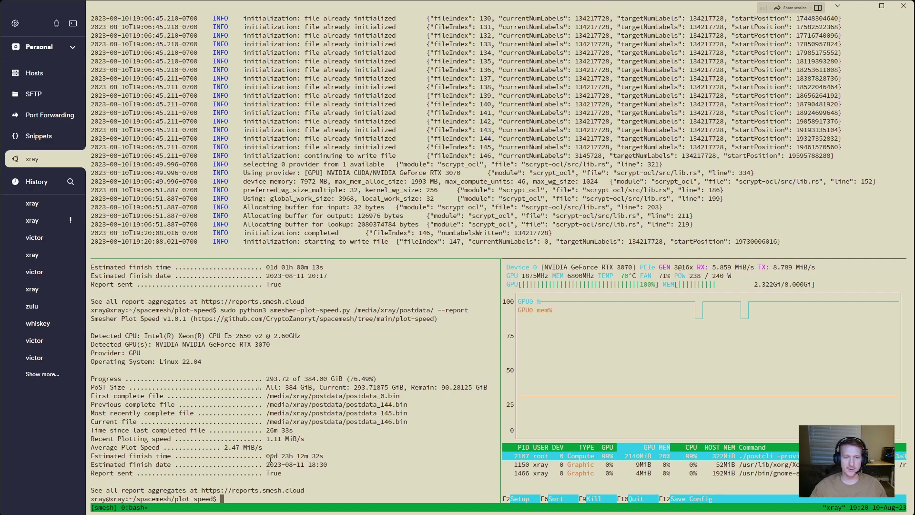
pyautogui.moveTo(270, 455); pyautogui.dragTo(328, 457)
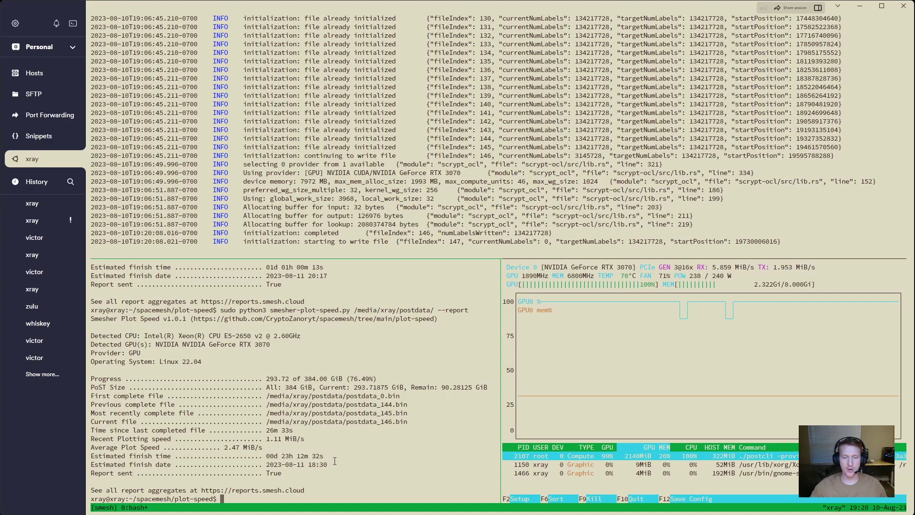